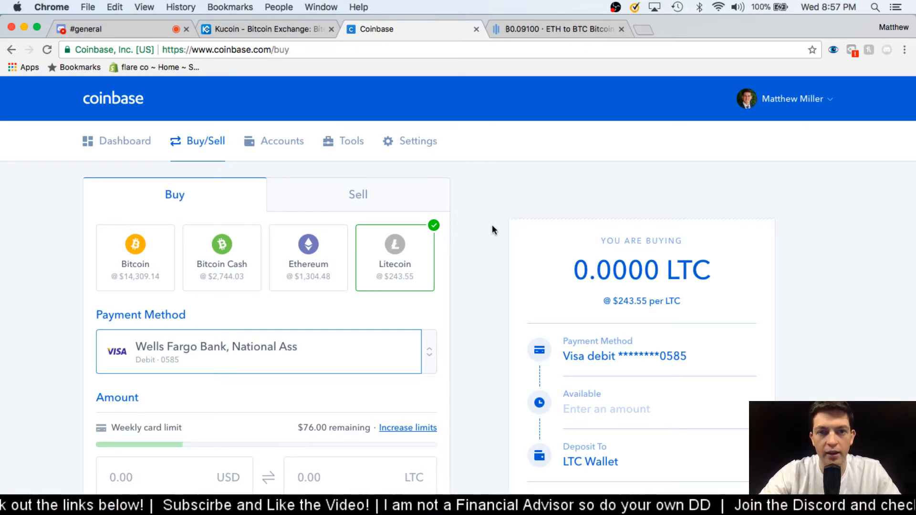
Bring up the KuCoin deposit page and mute the computer's audio
{"action": "left_click", "coordinate": [287, 28]}
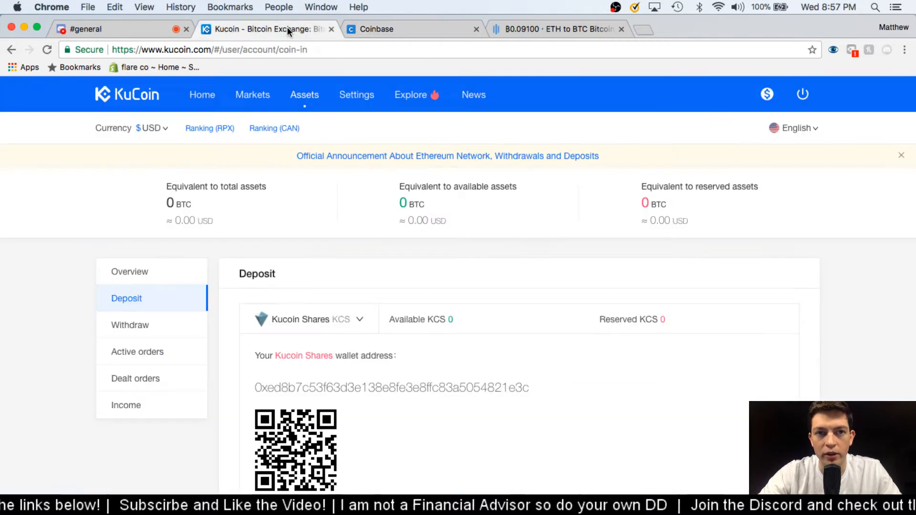
{"action": "scroll", "coordinate": [289, 259], "scroll_direction": "up", "scroll_amount": 2}
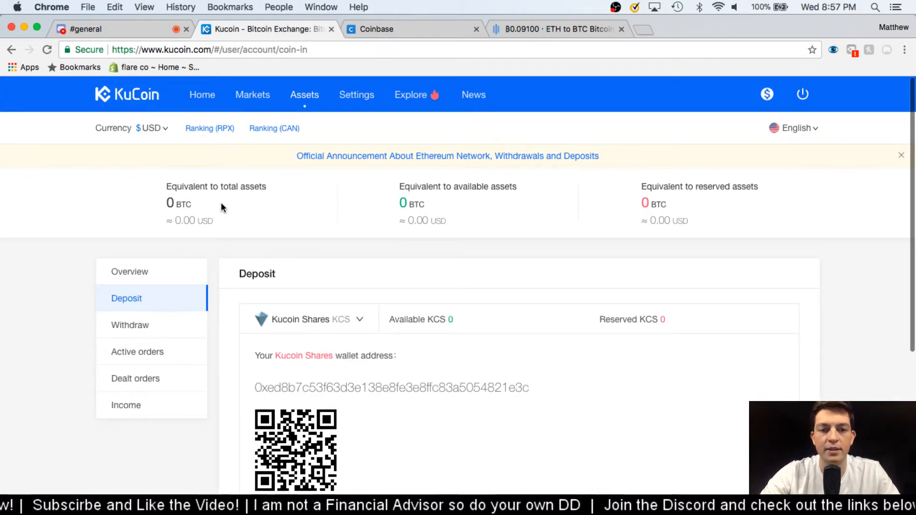
{"action": "key", "text": "XF86AudioMute"}
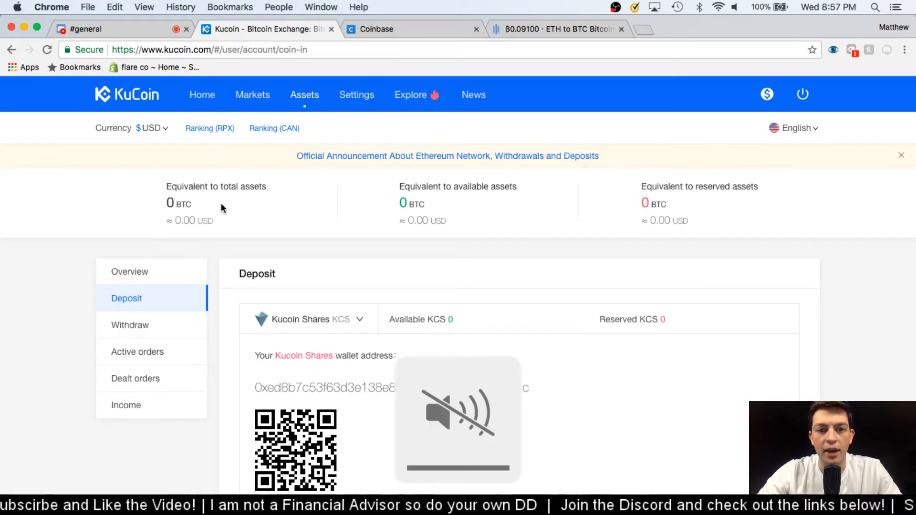
On Coinbase, enter a $50 Litecoin purchase (0.1977 LTC) and choose Buy Litecoin Instantly
{"action": "left_click", "coordinate": [387, 32]}
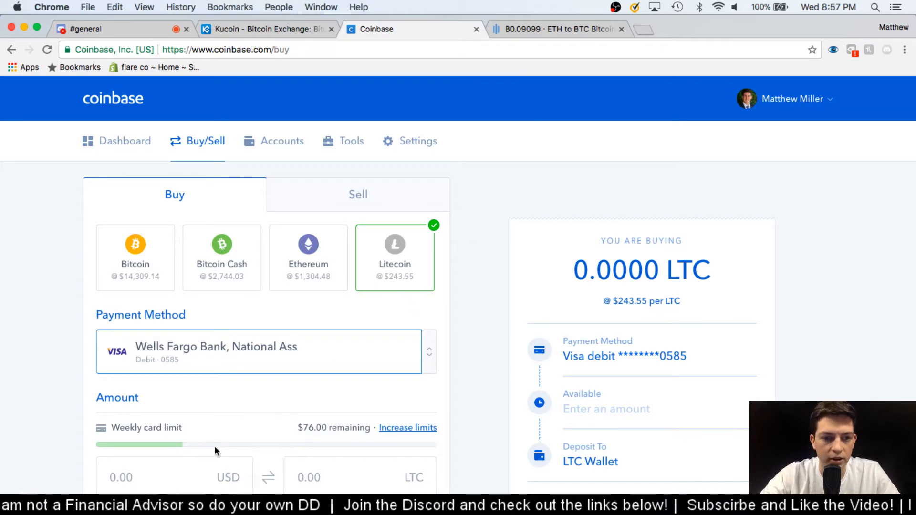
{"action": "scroll", "coordinate": [239, 430], "scroll_direction": "down", "scroll_amount": 1}
{"action": "left_click", "coordinate": [239, 438]}
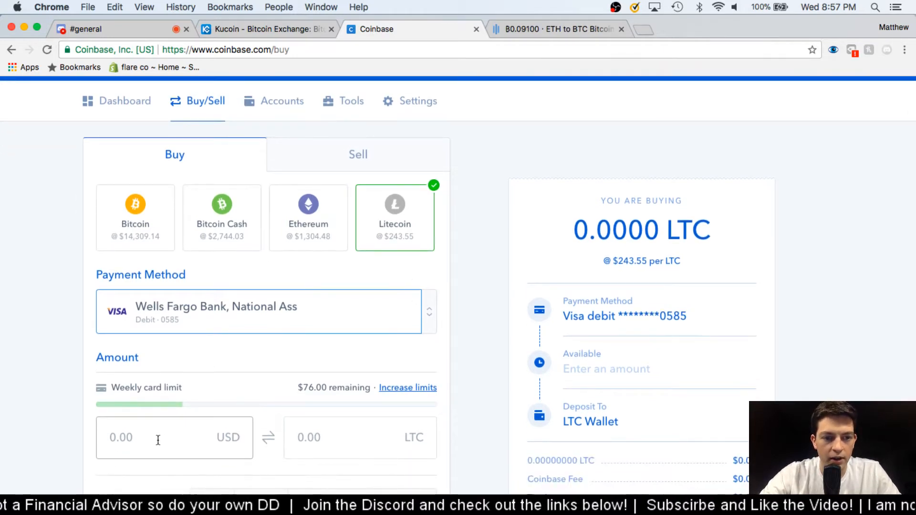
{"action": "type", "text": "50"}
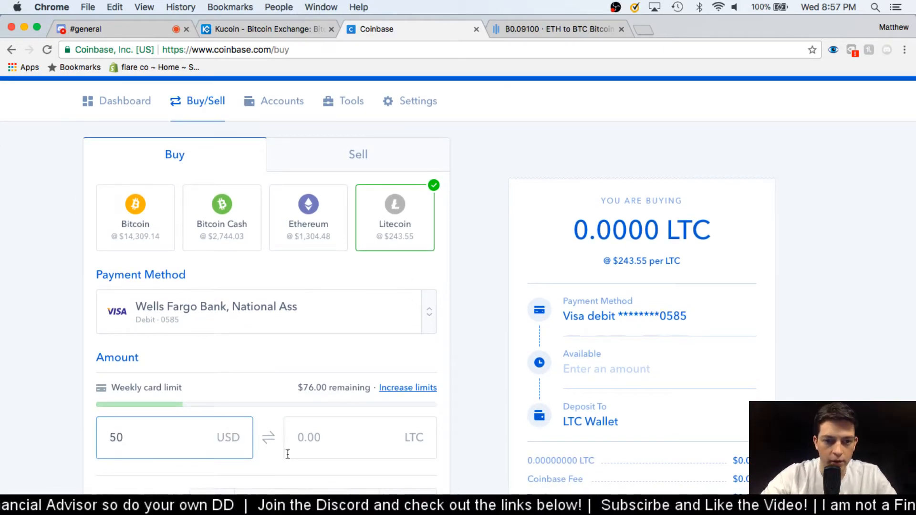
{"action": "left_click", "coordinate": [473, 437]}
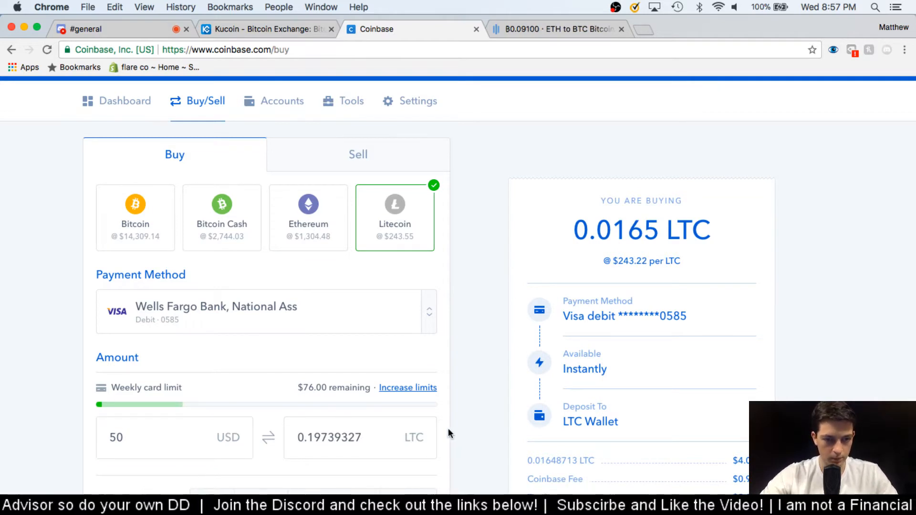
{"action": "scroll", "coordinate": [448, 417], "scroll_direction": "down", "scroll_amount": 2}
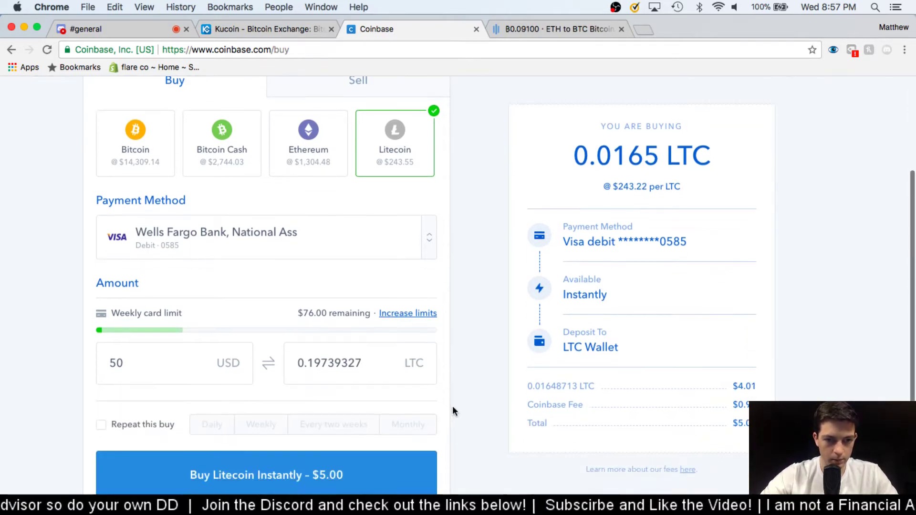
{"action": "left_click", "coordinate": [309, 487]}
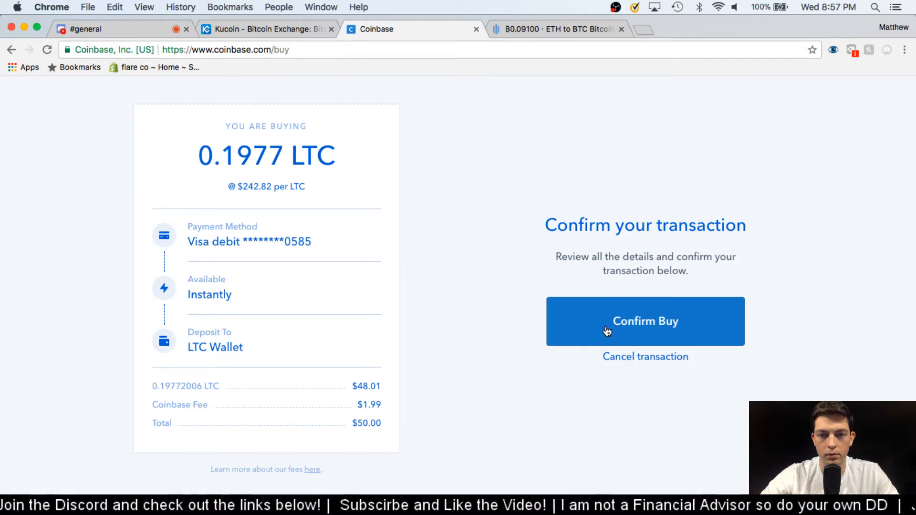
Confirm the purchase, check the LTC Wallet holds 0.1977 LTC under Accounts, then go to GDAX
{"action": "left_click", "coordinate": [606, 330]}
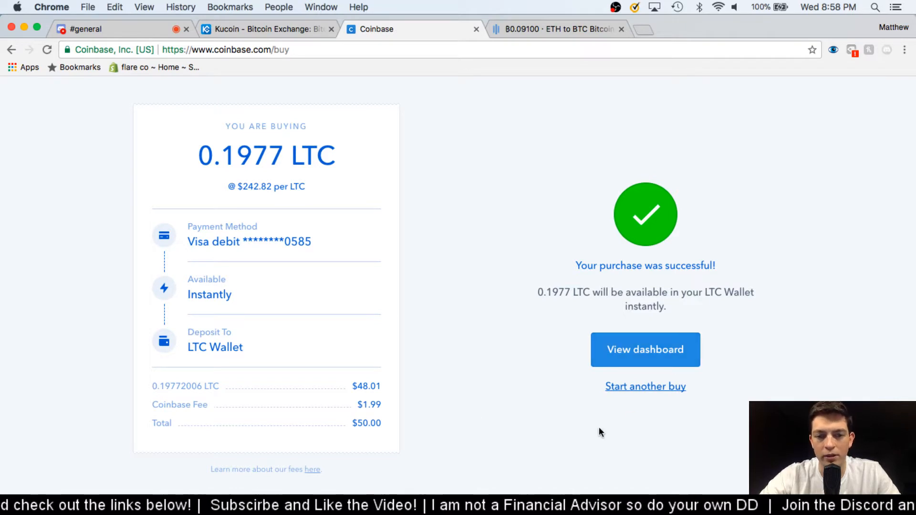
{"action": "left_click", "coordinate": [646, 355]}
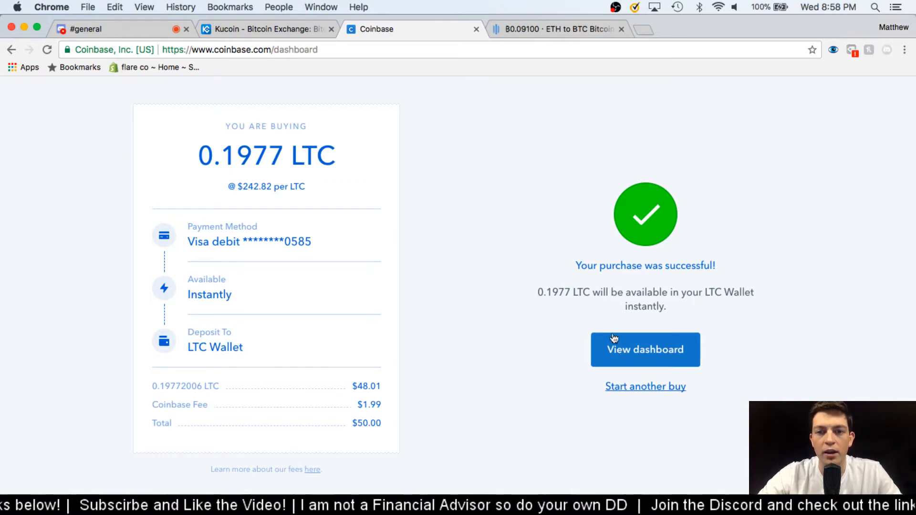
{"action": "scroll", "coordinate": [409, 363], "scroll_direction": "up", "scroll_amount": 4}
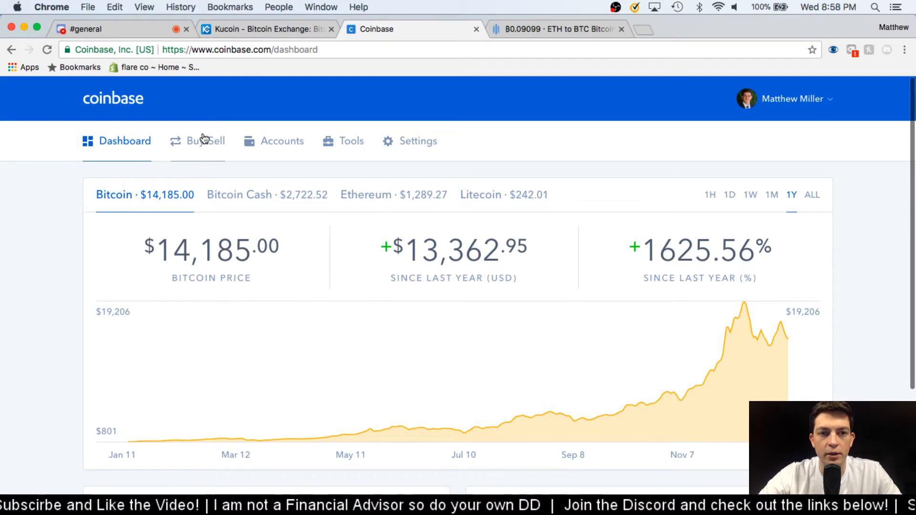
{"action": "left_click", "coordinate": [269, 149]}
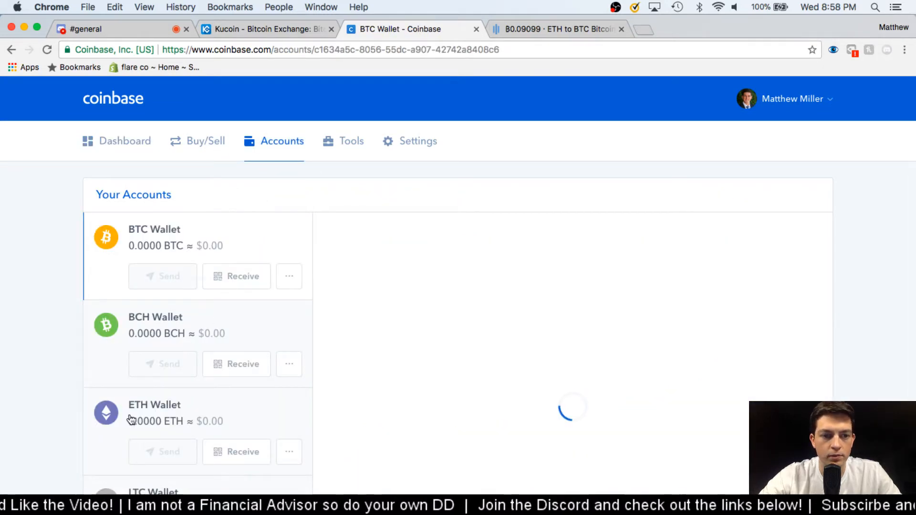
{"action": "scroll", "coordinate": [131, 421], "scroll_direction": "down", "scroll_amount": 2}
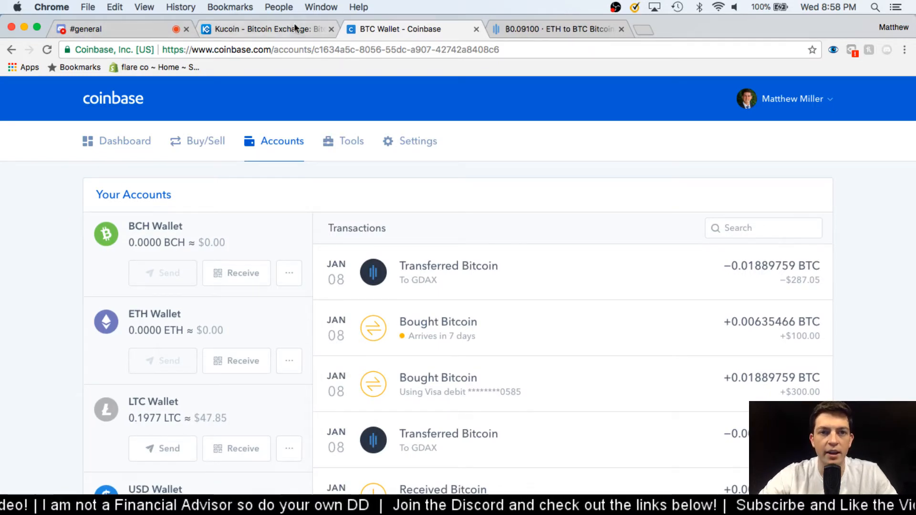
{"action": "left_click", "coordinate": [544, 28]}
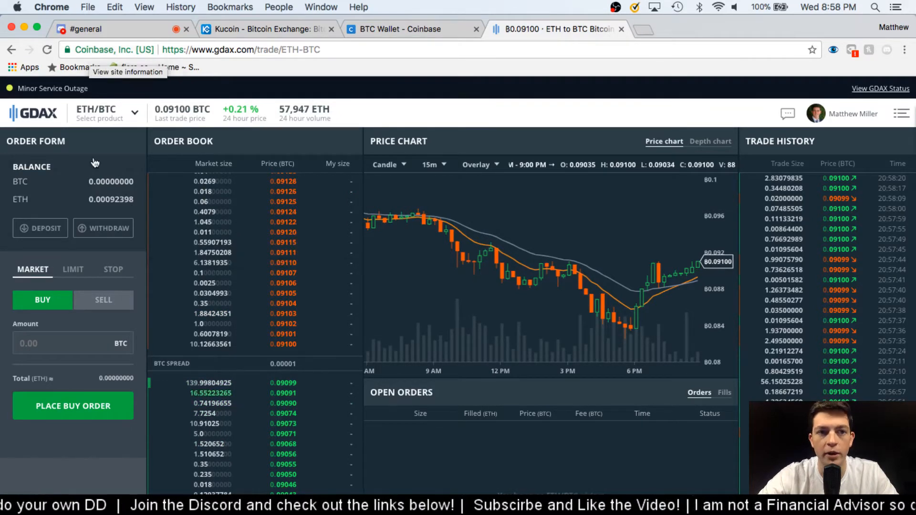
{"action": "mouse_move", "coordinate": [100, 113]}
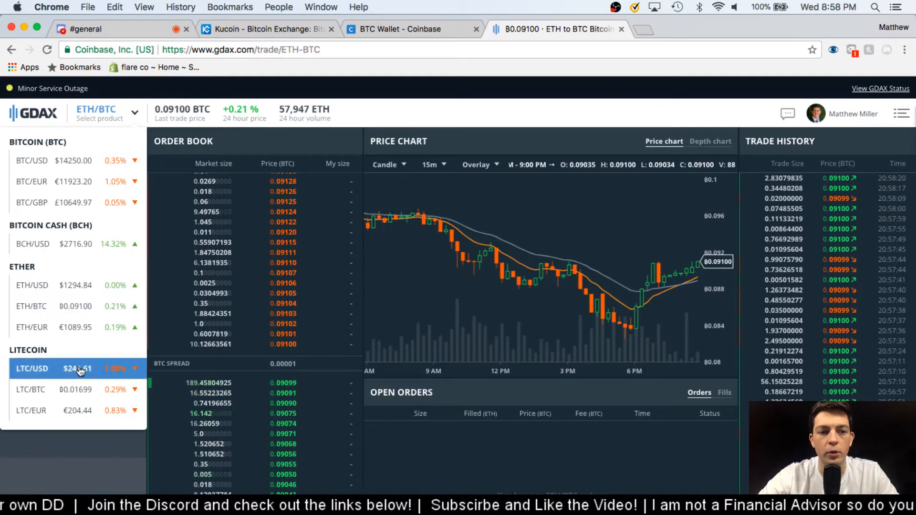
On GDAX's LTC/USD market, deposit 0.19772006 LTC from the Coinbase account and dismiss the confirmation
{"action": "left_click", "coordinate": [81, 371]}
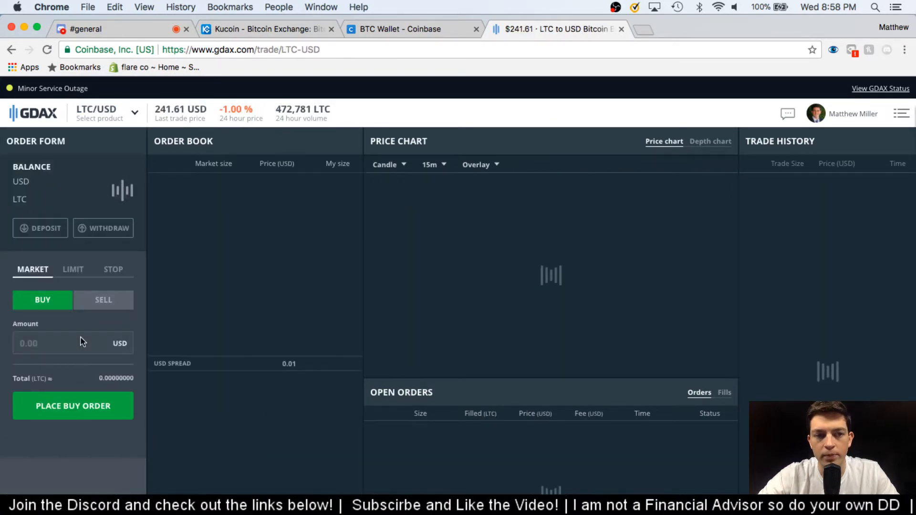
{"action": "left_click", "coordinate": [46, 228]}
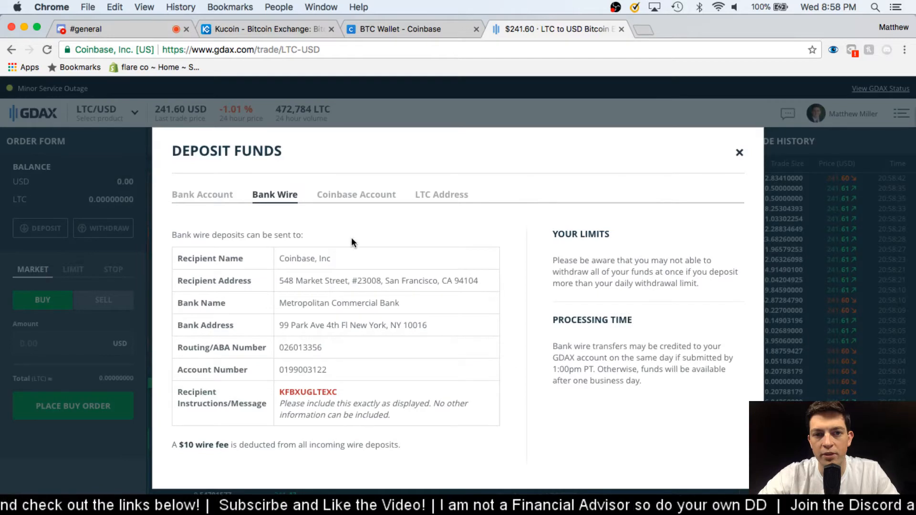
{"action": "left_click", "coordinate": [342, 198]}
{"action": "left_click", "coordinate": [451, 255]}
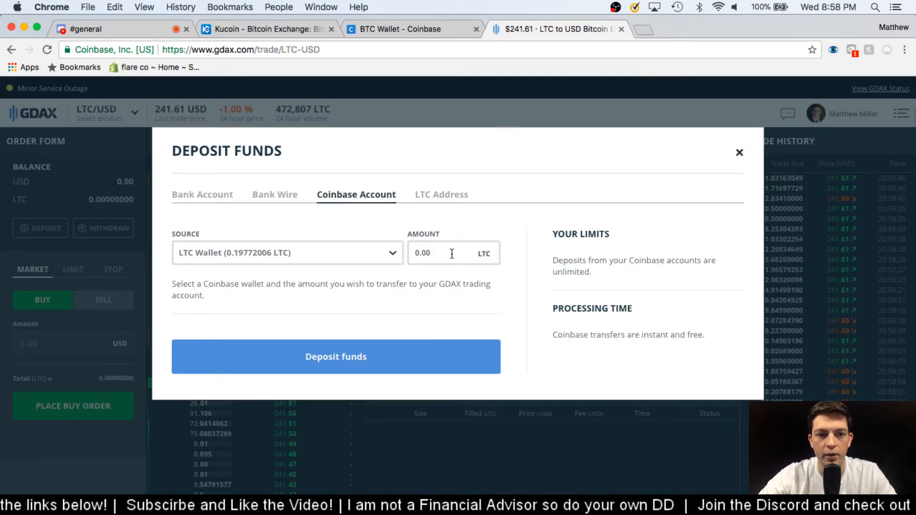
{"action": "type", "text": "."}
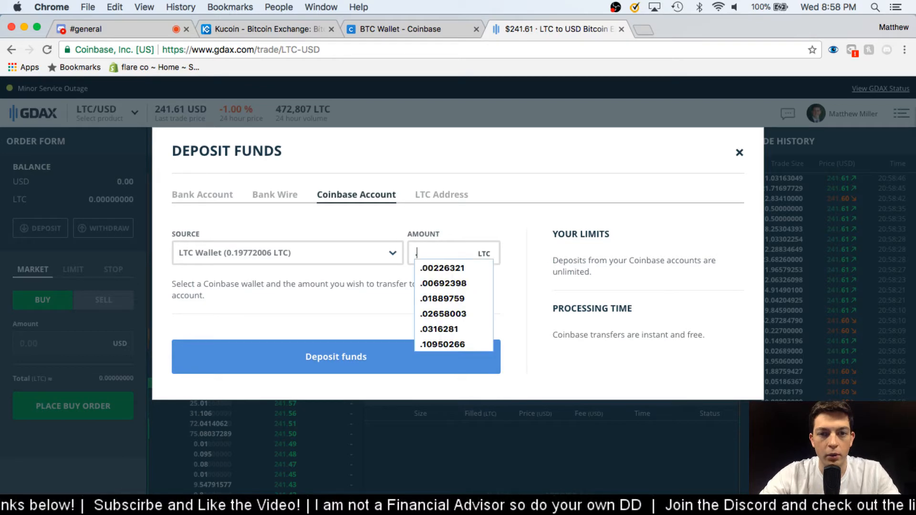
{"action": "type", "text": "19772006"}
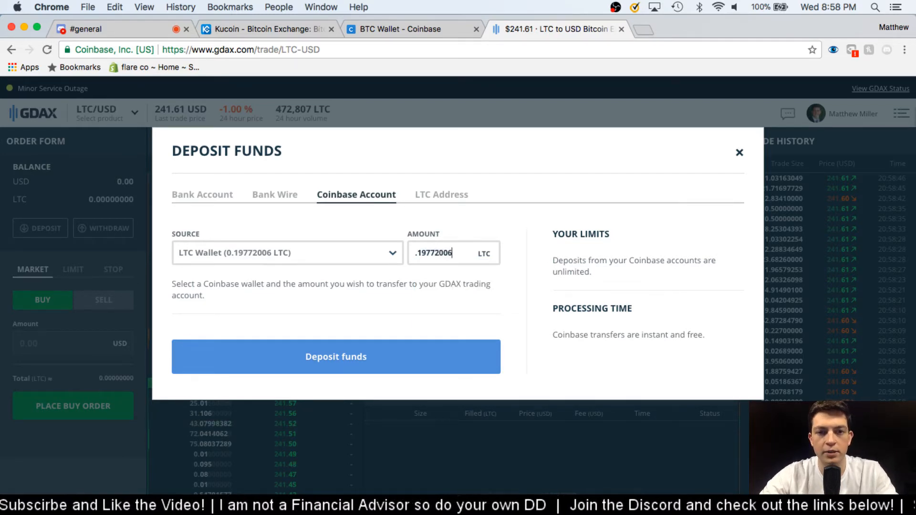
{"action": "left_click", "coordinate": [401, 362]}
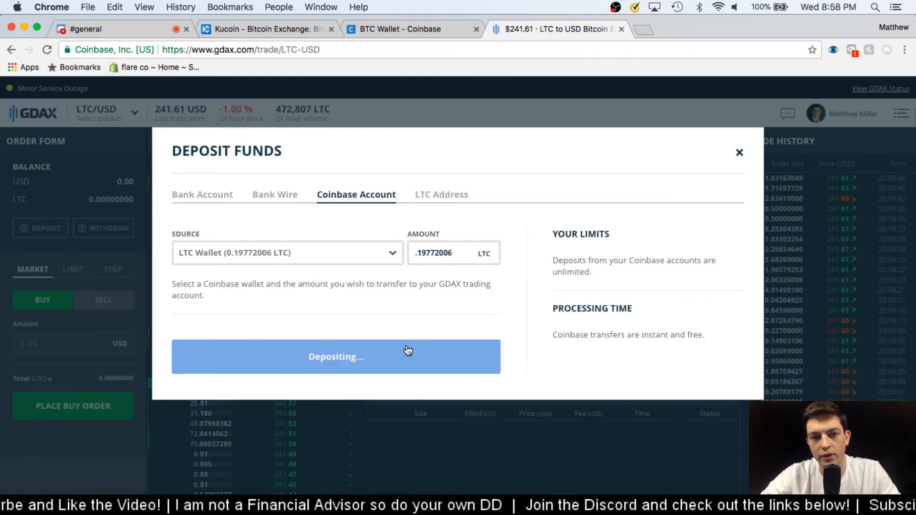
{"action": "left_click", "coordinate": [740, 152]}
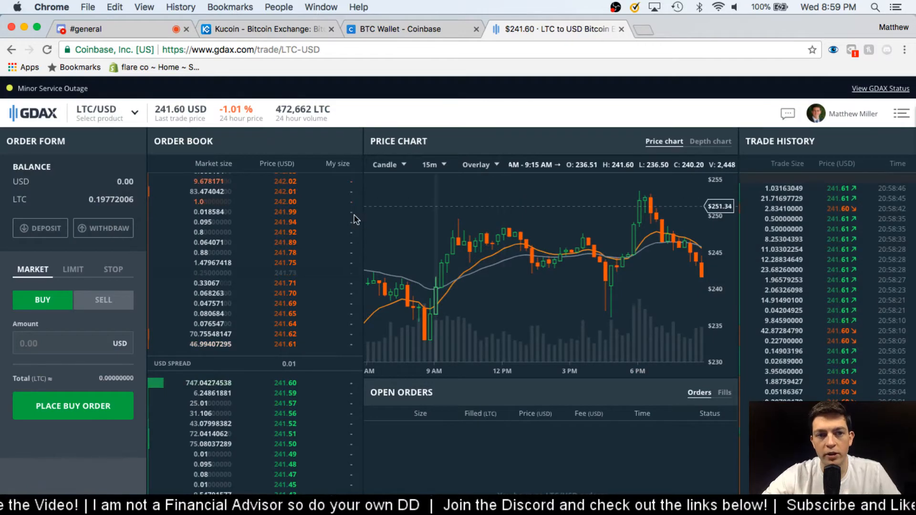
Try a limit sell of the full LTC balance at 241.79, then reset the order form
{"action": "left_click", "coordinate": [387, 164]}
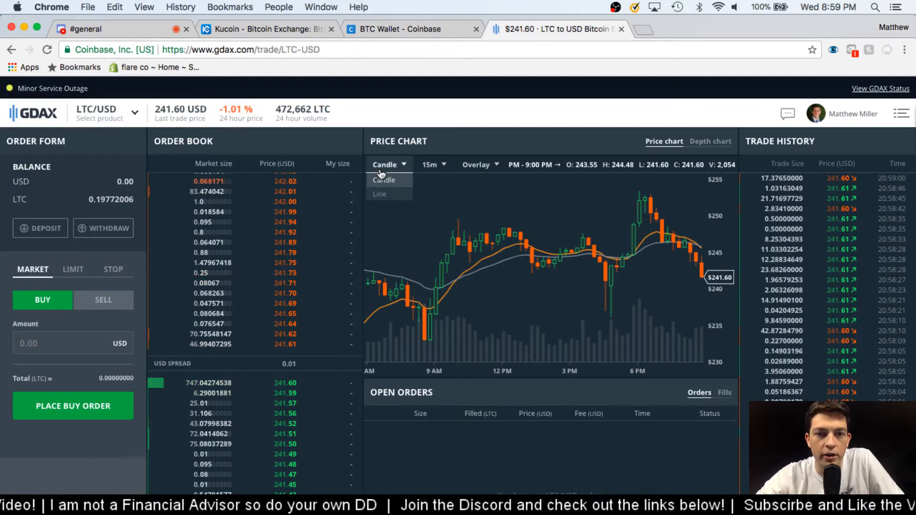
{"action": "left_click", "coordinate": [385, 180]}
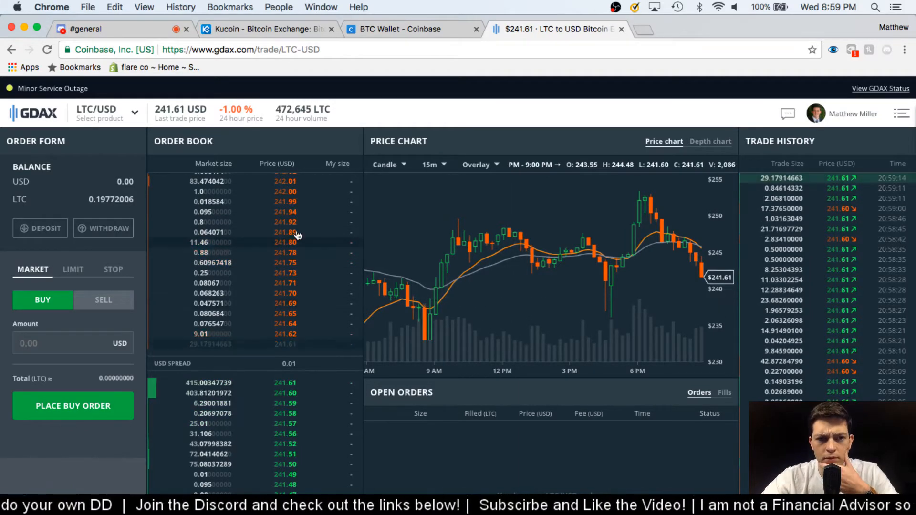
{"action": "left_click", "coordinate": [72, 268]}
{"action": "left_click", "coordinate": [244, 387]}
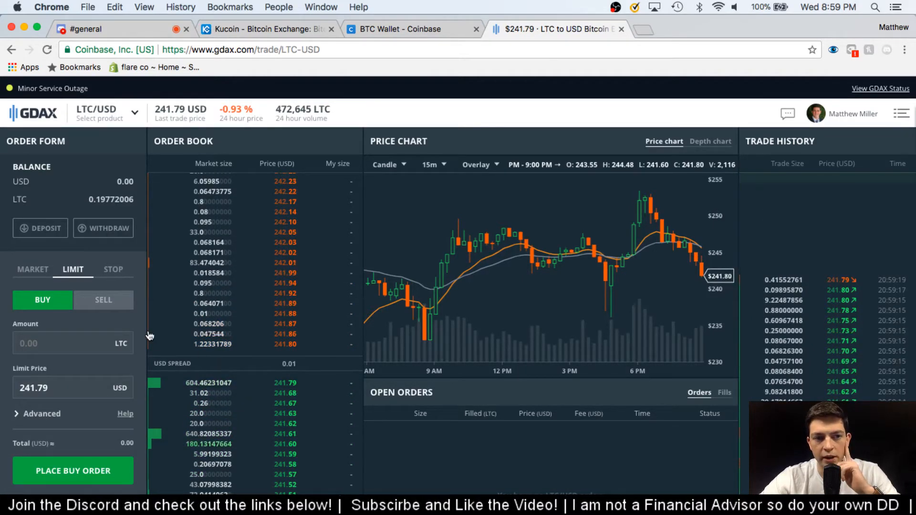
{"action": "left_click", "coordinate": [113, 200]}
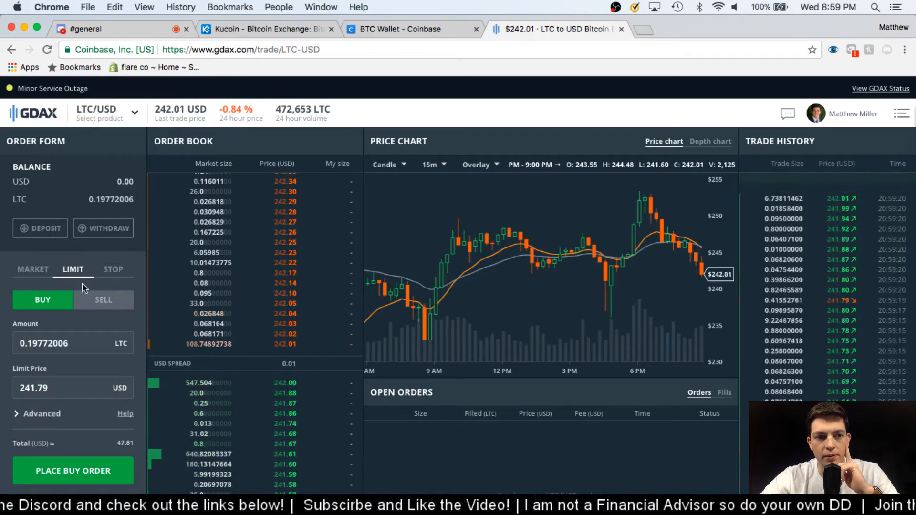
{"action": "left_click", "coordinate": [103, 300]}
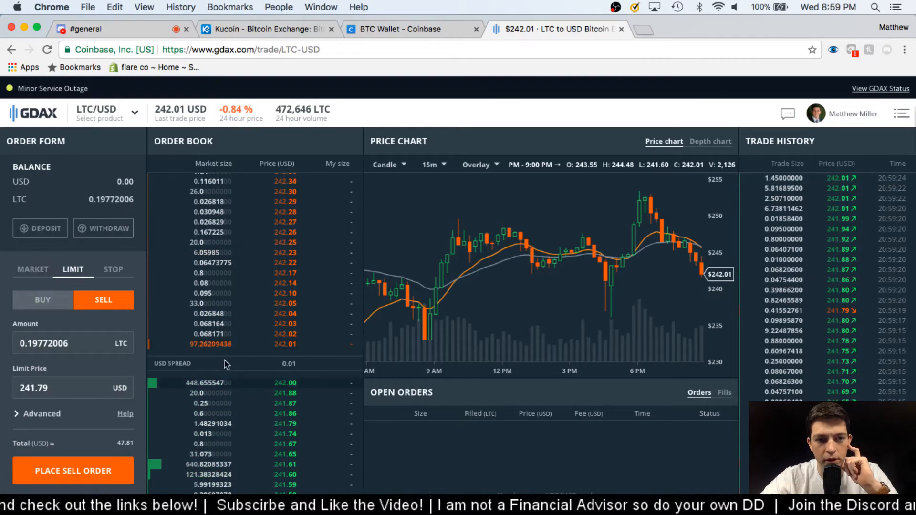
{"action": "left_click", "coordinate": [32, 270]}
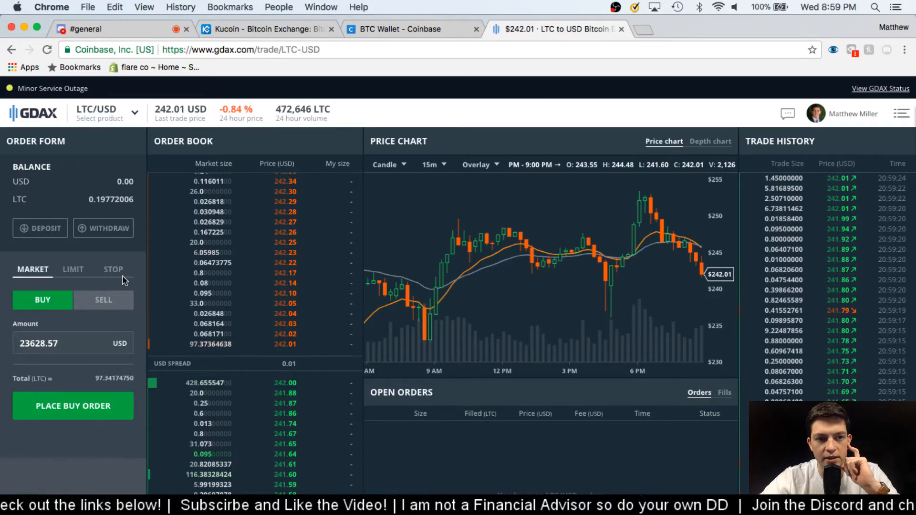
Set up a limit sell of 0.19772006 LTC at 242.00 USD, totalling 47.85 USD
{"action": "left_click", "coordinate": [73, 269]}
{"action": "left_click", "coordinate": [100, 301]}
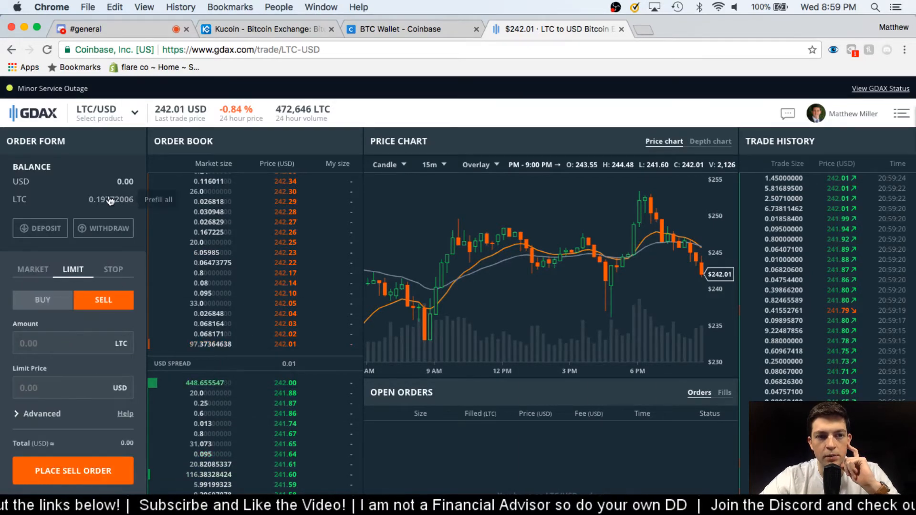
{"action": "left_click", "coordinate": [110, 201]}
{"action": "left_click", "coordinate": [32, 270]}
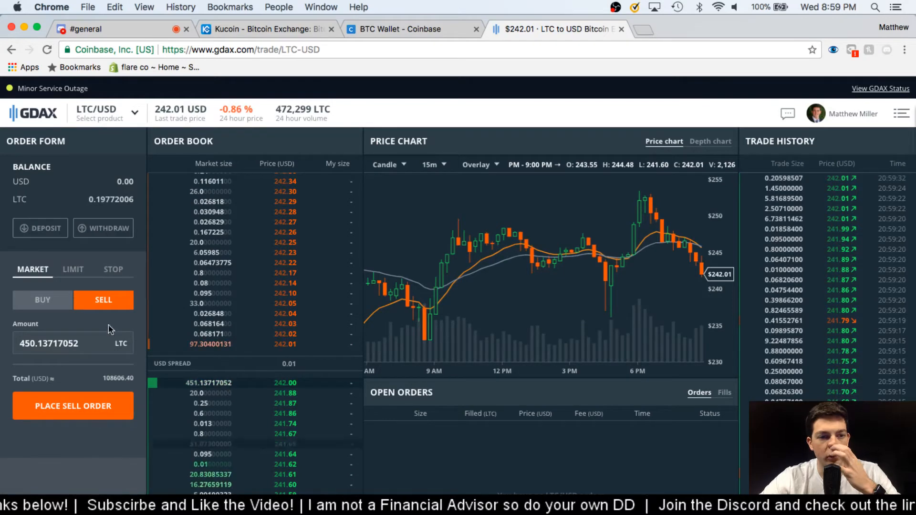
{"action": "left_click", "coordinate": [73, 269]}
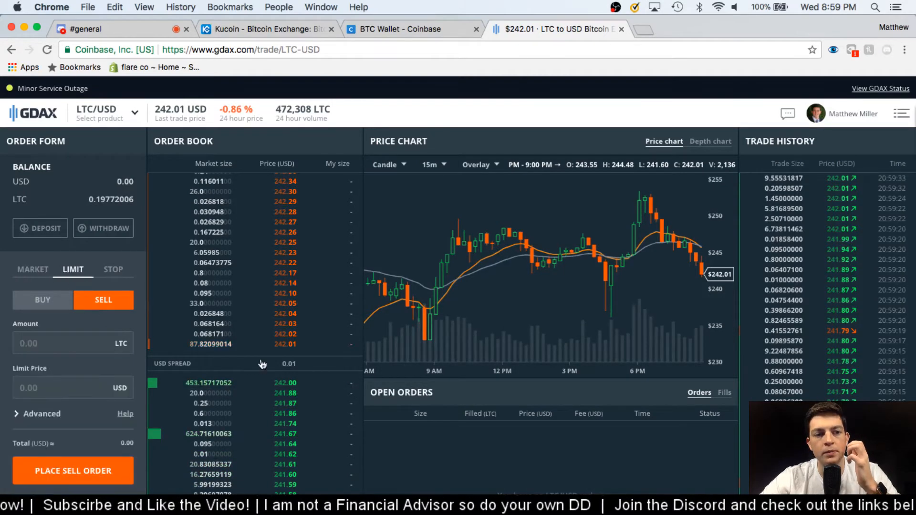
{"action": "left_click", "coordinate": [285, 384]}
{"action": "left_click", "coordinate": [111, 200]}
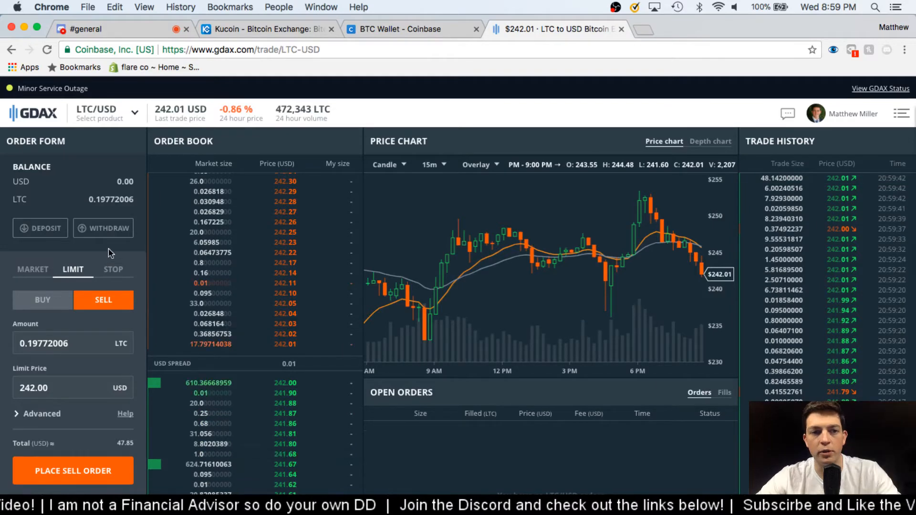
On KuCoin's deposit page, choose LTC and select its Litecoin wallet address for copying
{"action": "left_click", "coordinate": [277, 29]}
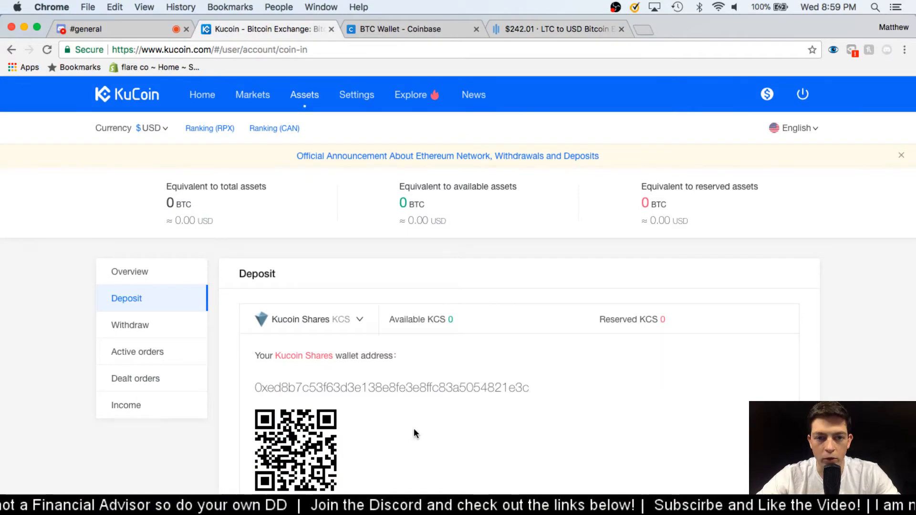
{"action": "scroll", "coordinate": [414, 428], "scroll_direction": "down", "scroll_amount": 1}
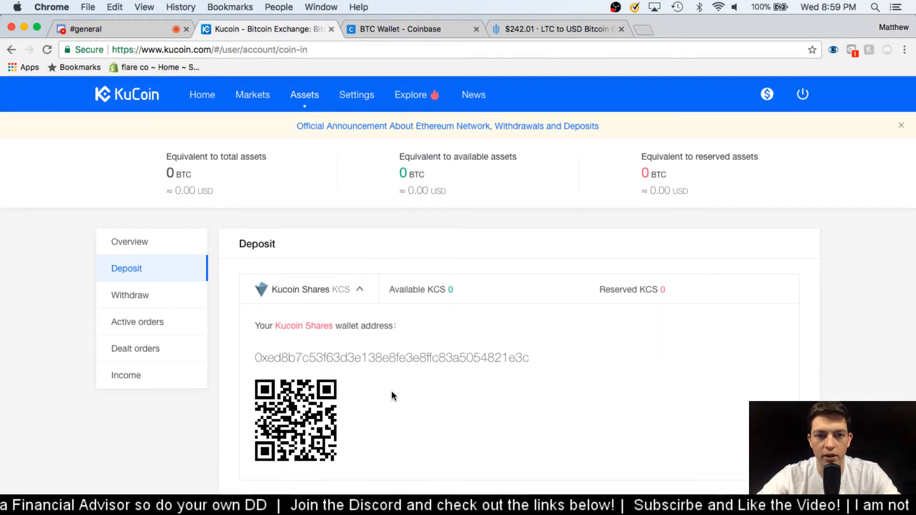
{"action": "left_click", "coordinate": [136, 271]}
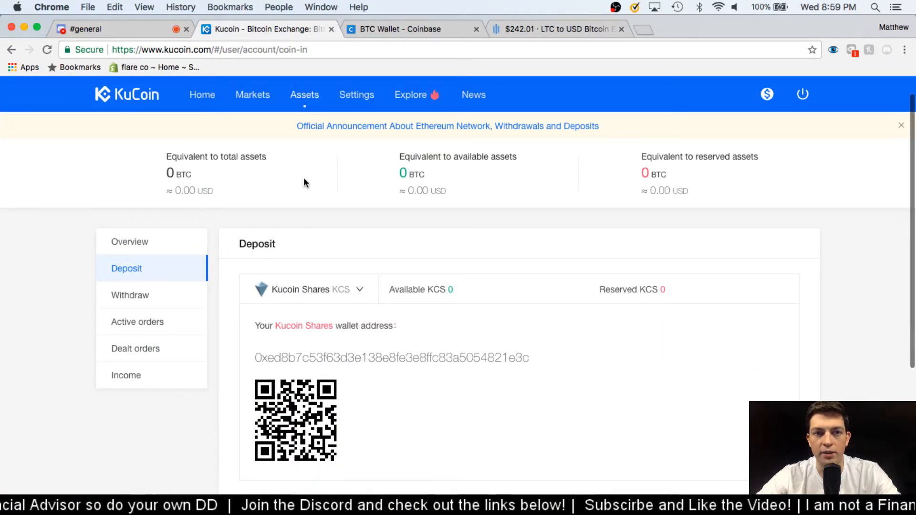
{"action": "left_click", "coordinate": [315, 289]}
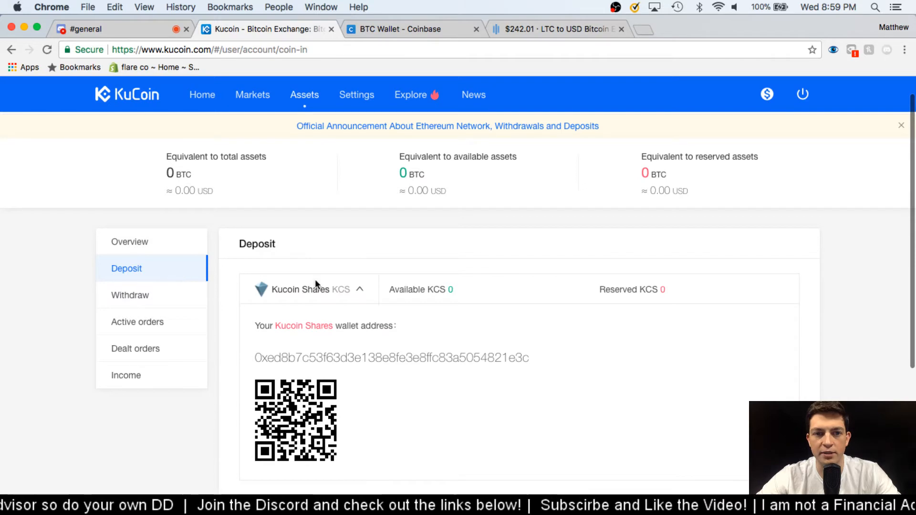
{"action": "scroll", "coordinate": [409, 352], "scroll_direction": "down", "scroll_amount": 3}
{"action": "scroll", "coordinate": [408, 350], "scroll_direction": "down", "scroll_amount": 3}
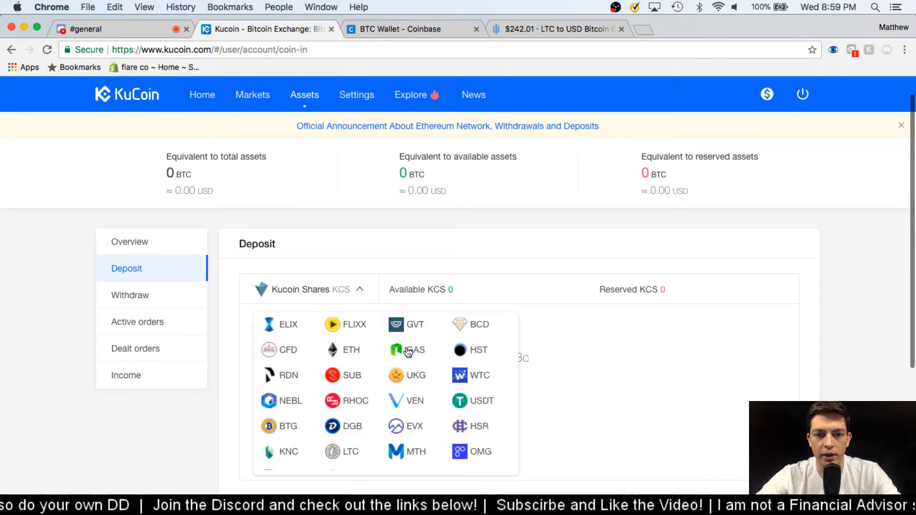
{"action": "scroll", "coordinate": [408, 351], "scroll_direction": "down", "scroll_amount": 3}
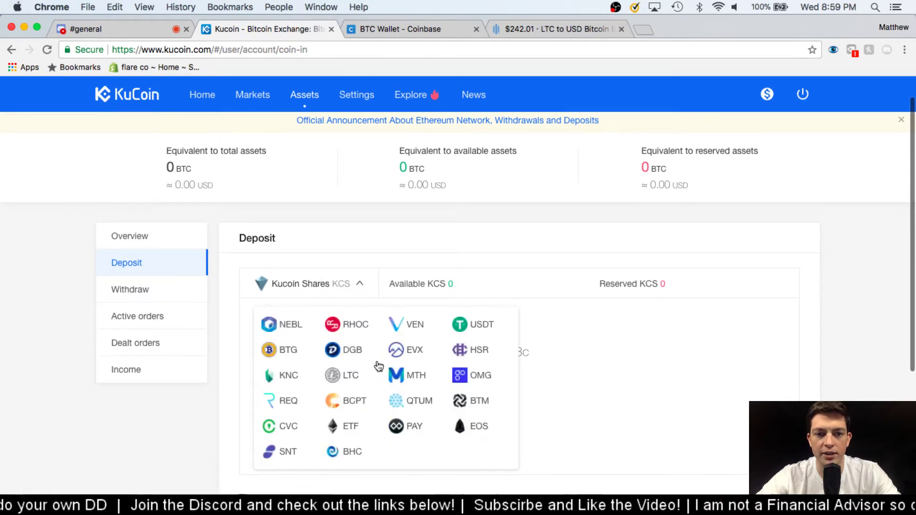
{"action": "left_click", "coordinate": [351, 378]}
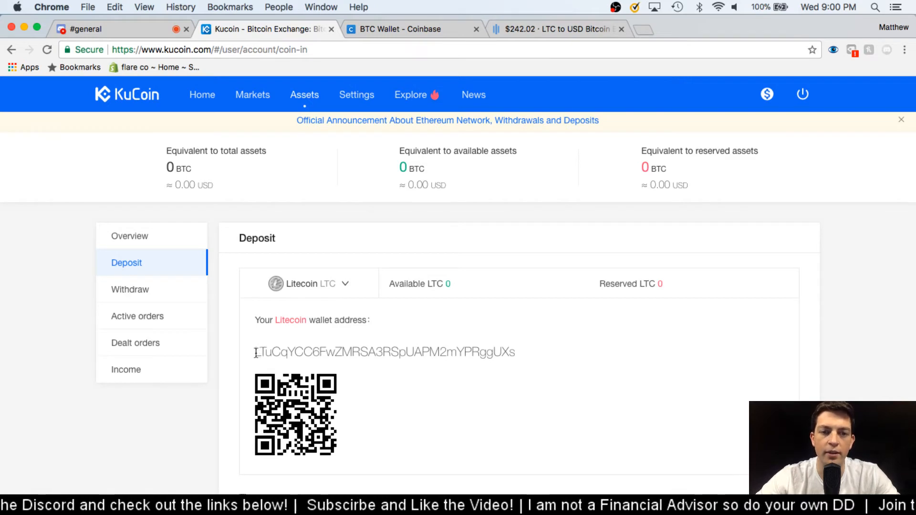
{"action": "left_click_drag", "start_coordinate": [256, 352], "coordinate": [514, 354]}
{"action": "key", "text": "super+c"}
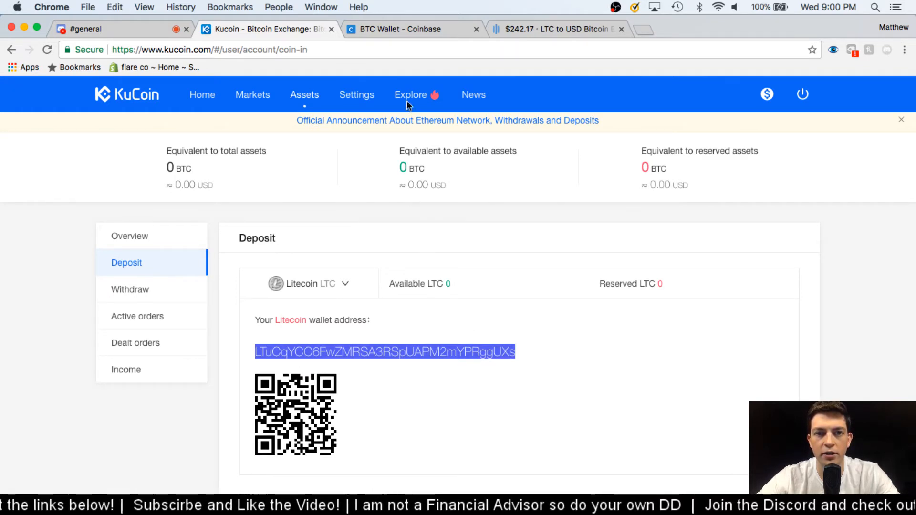
In GDAX, start an LTC Address withdrawal of the MAX balance and paste the KuCoin address as destination
{"action": "left_click", "coordinate": [512, 26]}
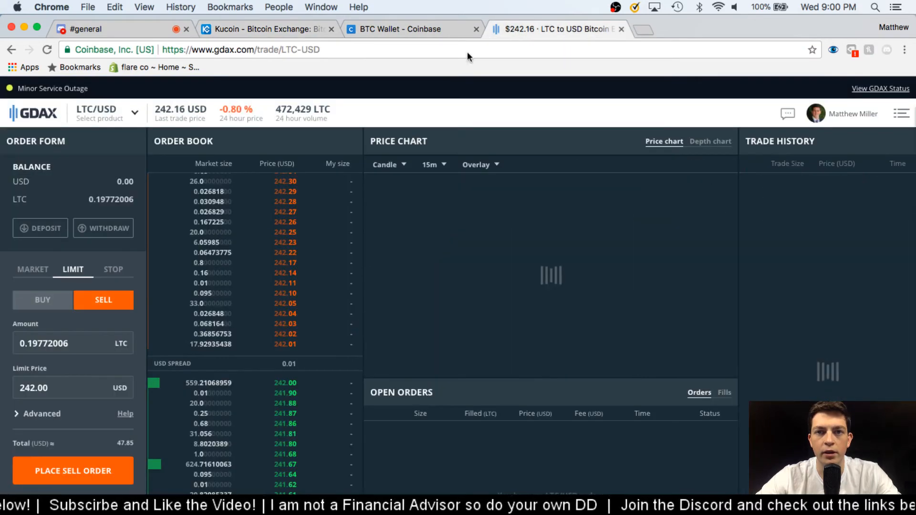
{"action": "left_click", "coordinate": [106, 231]}
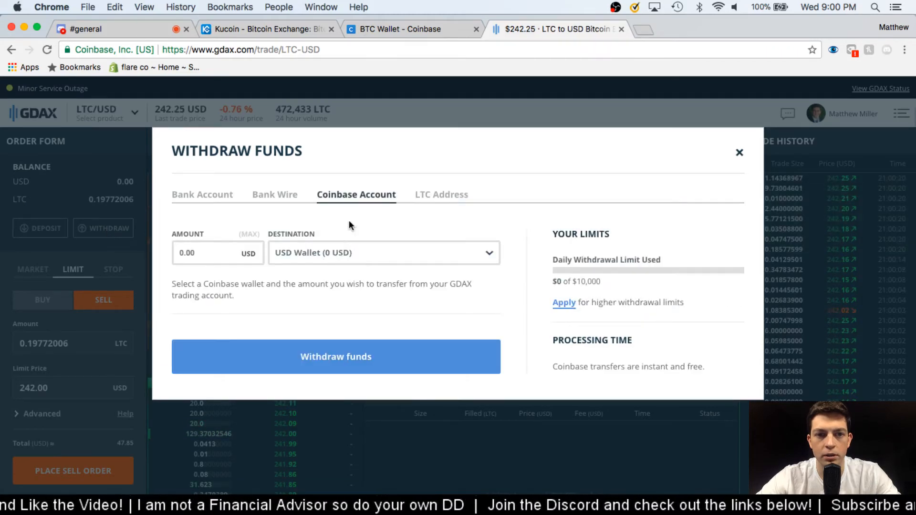
{"action": "left_click", "coordinate": [445, 198]}
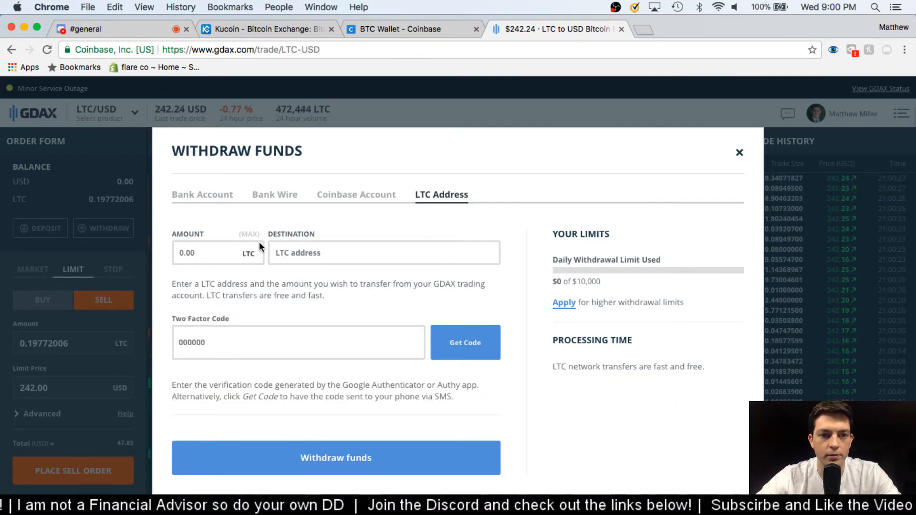
{"action": "left_click", "coordinate": [250, 234]}
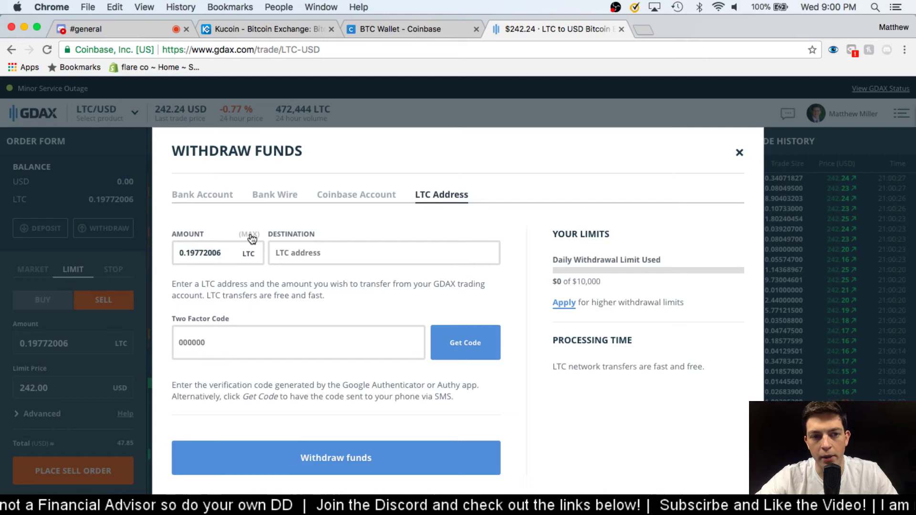
{"action": "left_click", "coordinate": [326, 255]}
{"action": "key", "text": "super+v"}
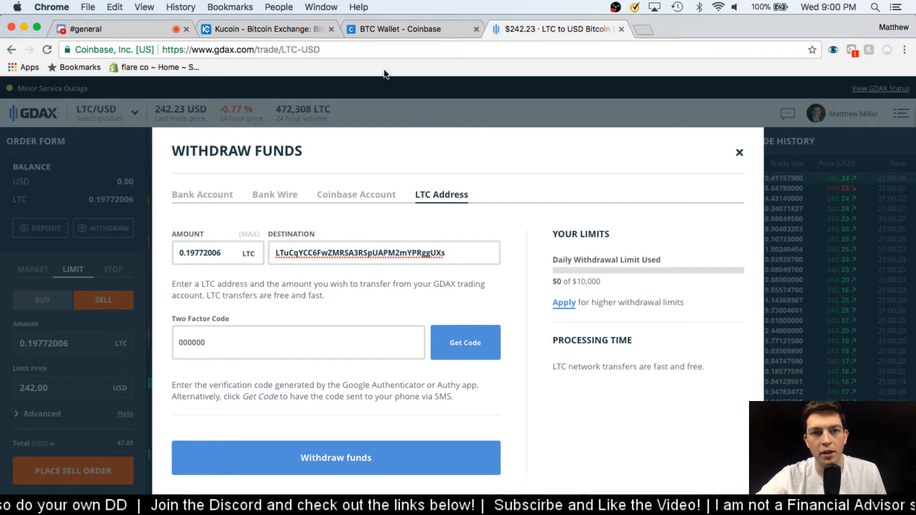
Verify the address against KuCoin and request the SMS verification code
{"action": "left_click", "coordinate": [270, 29]}
{"action": "left_click", "coordinate": [555, 28]}
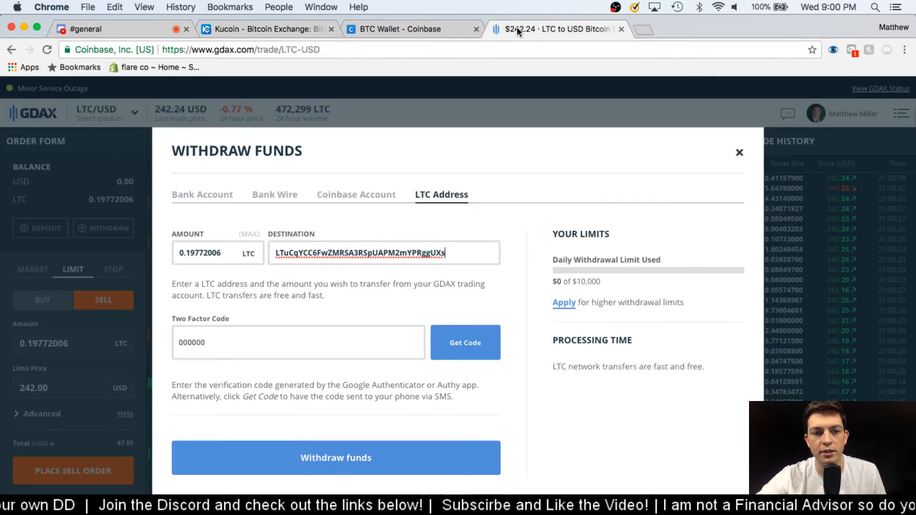
{"action": "left_click", "coordinate": [464, 342]}
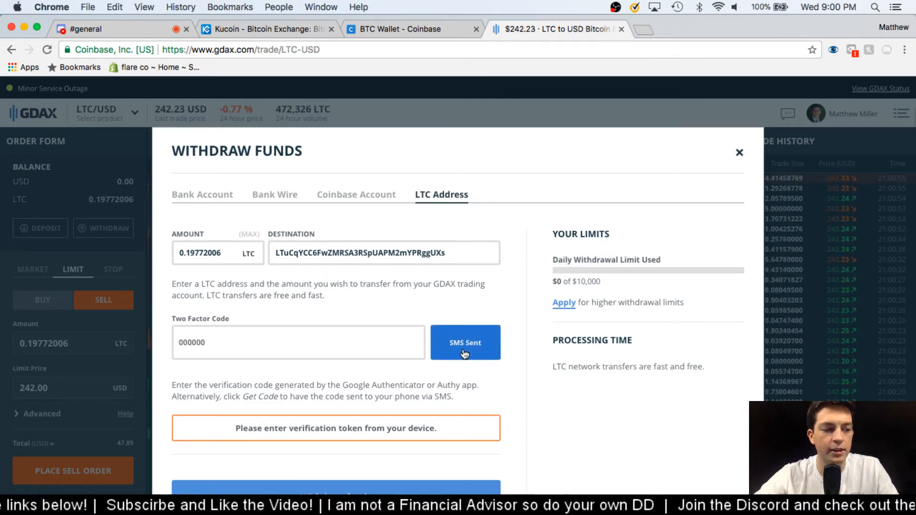
Enter the SMS two-factor code and submit the 0.19772006 LTC withdrawal
{"action": "left_click", "coordinate": [342, 342]}
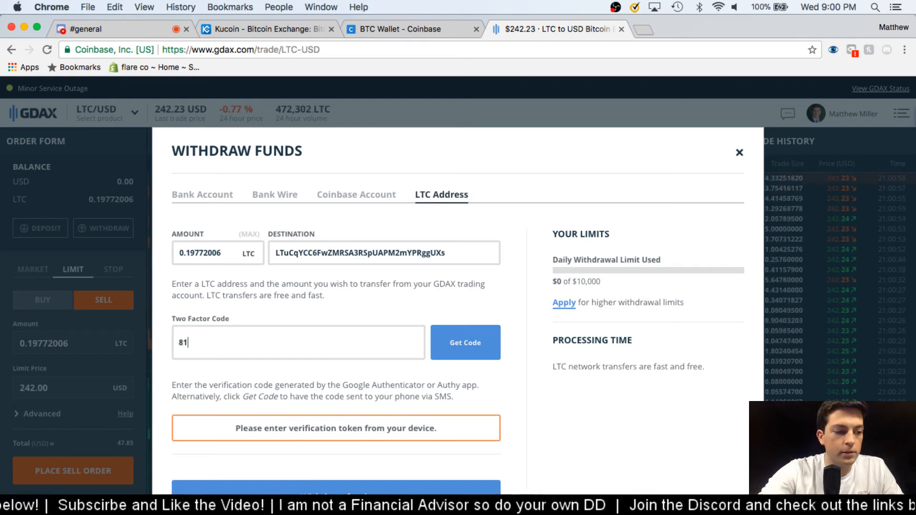
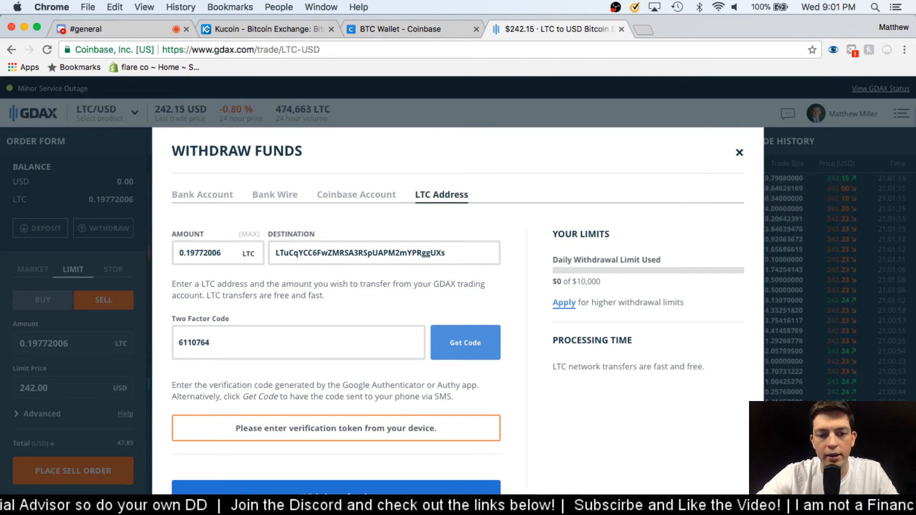
{"action": "key", "text": "Return"}
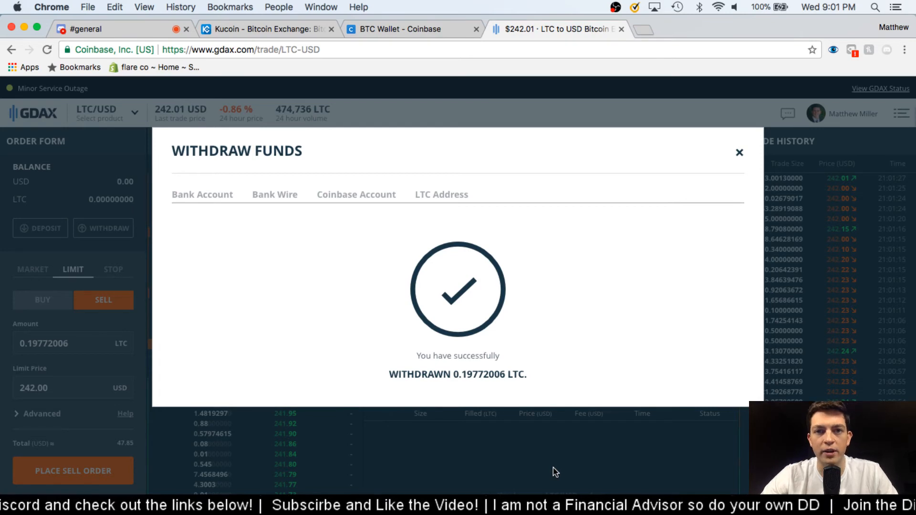
Go to KuCoin's Markets overview listing the ETH trading pairs
{"action": "left_click", "coordinate": [282, 27]}
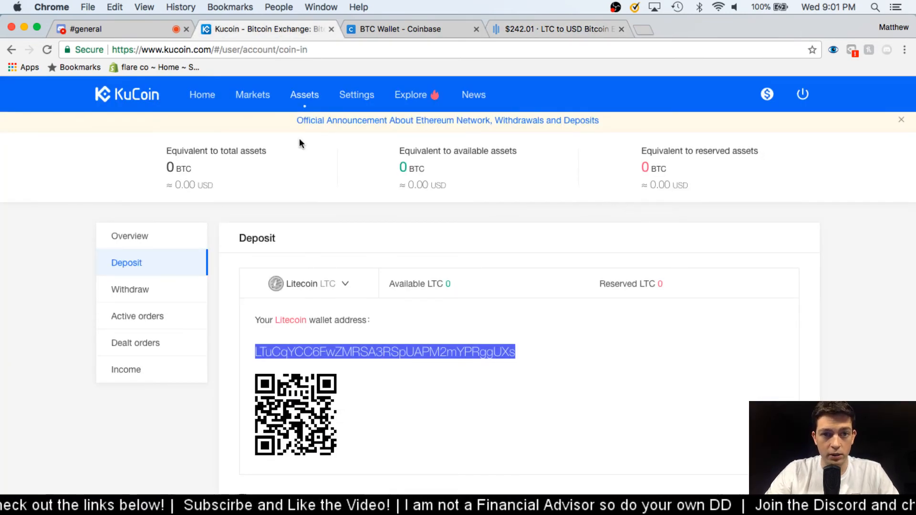
{"action": "left_click", "coordinate": [253, 95]}
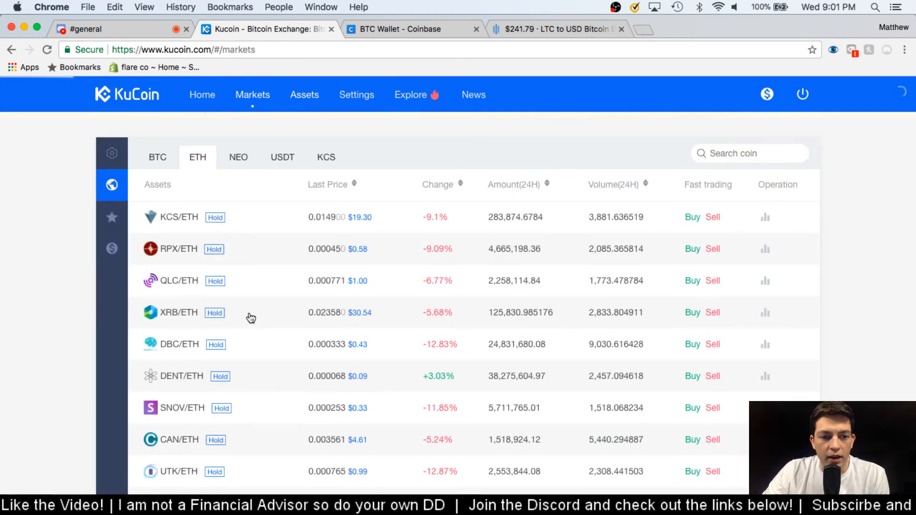
{"action": "scroll", "coordinate": [248, 315], "scroll_direction": "down", "scroll_amount": 5}
{"action": "scroll", "coordinate": [248, 314], "scroll_direction": "down", "scroll_amount": 3}
{"action": "scroll", "coordinate": [248, 315], "scroll_direction": "down", "scroll_amount": 3}
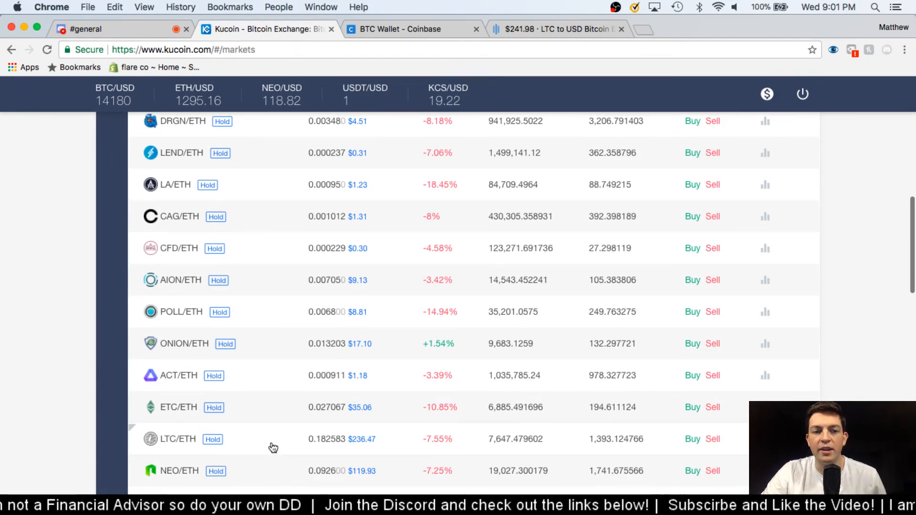
{"action": "scroll", "coordinate": [273, 447], "scroll_direction": "up", "scroll_amount": 4}
{"action": "scroll", "coordinate": [272, 447], "scroll_direction": "up", "scroll_amount": 3}
{"action": "scroll", "coordinate": [273, 448], "scroll_direction": "up", "scroll_amount": 5}
{"action": "scroll", "coordinate": [273, 448], "scroll_direction": "up", "scroll_amount": 3}
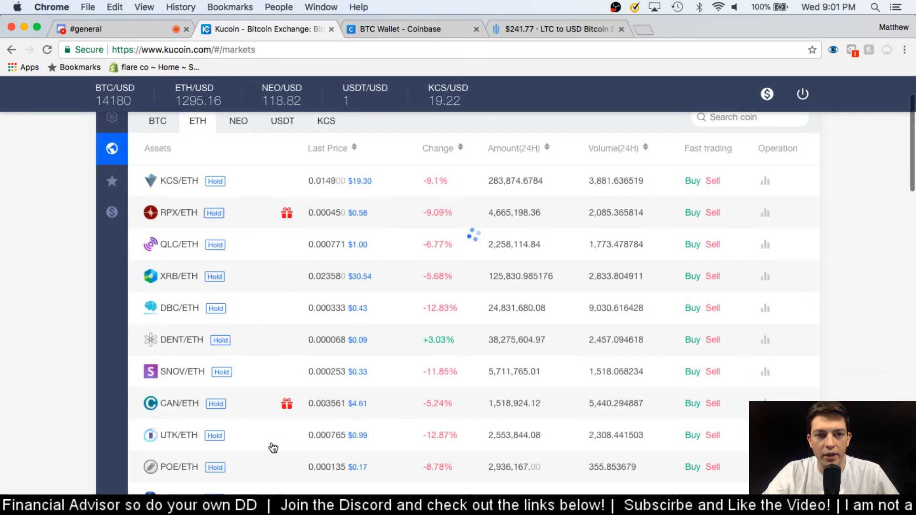
{"action": "scroll", "coordinate": [272, 448], "scroll_direction": "up", "scroll_amount": 3}
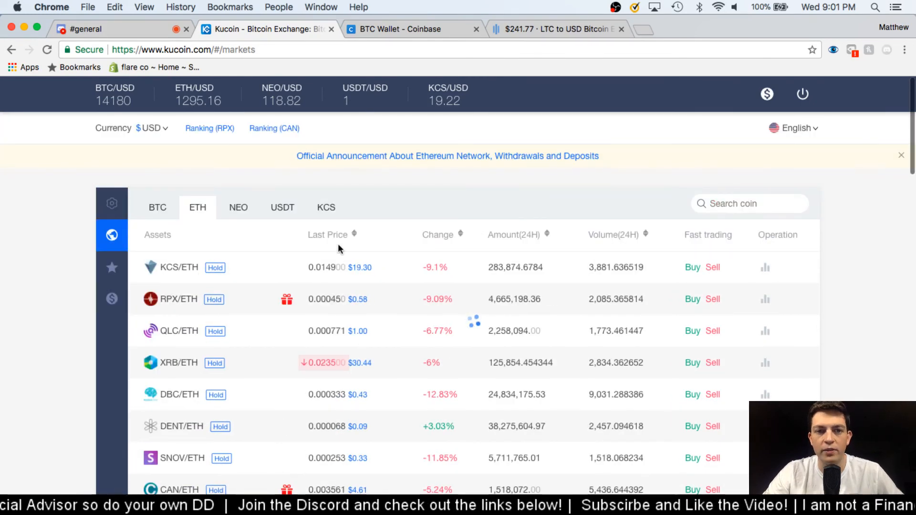